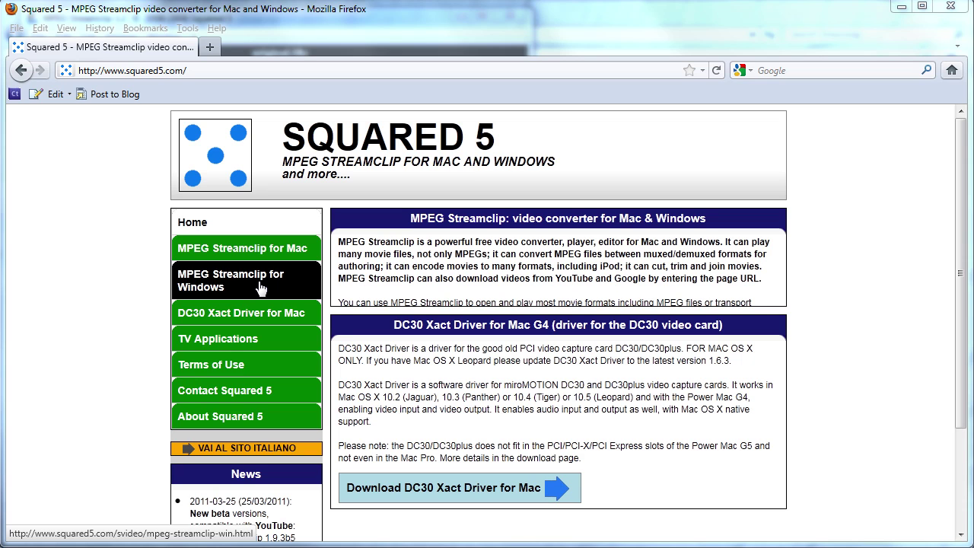
Open original.f4v from F:\Streamclip in MPEG Streamclip, using the All Files (*.*) filter.
key("alt+Tab")
key("alt+Tab")
key("alt+Tab")
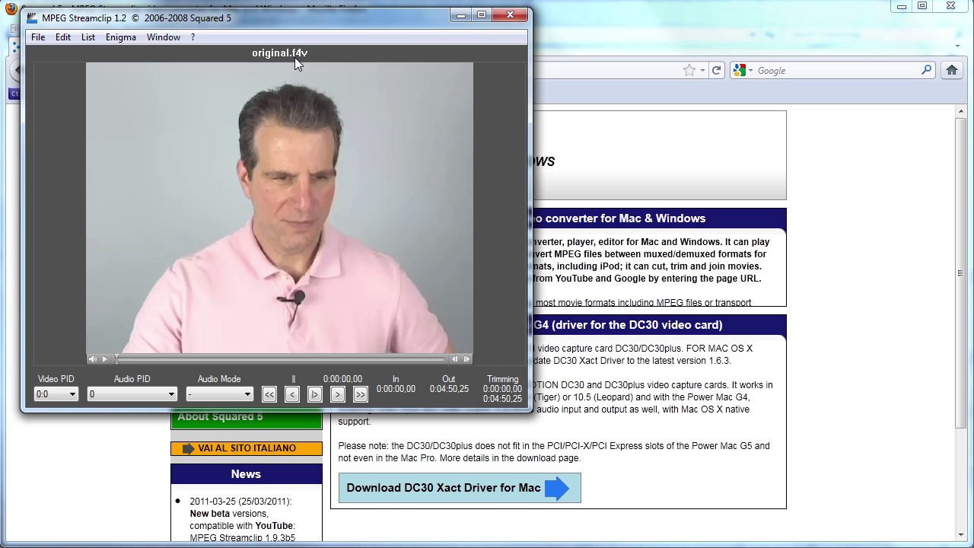
left_click(40, 39)
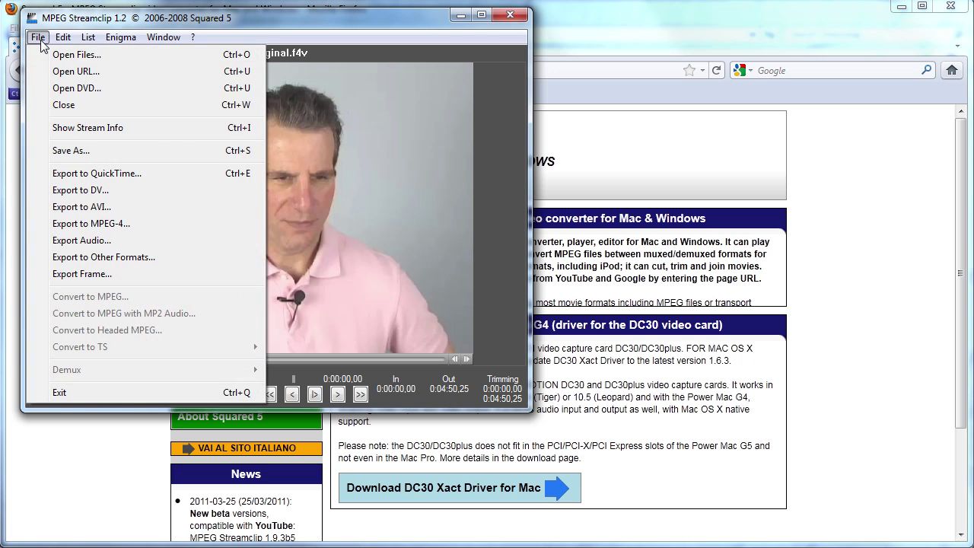
left_click(46, 55)
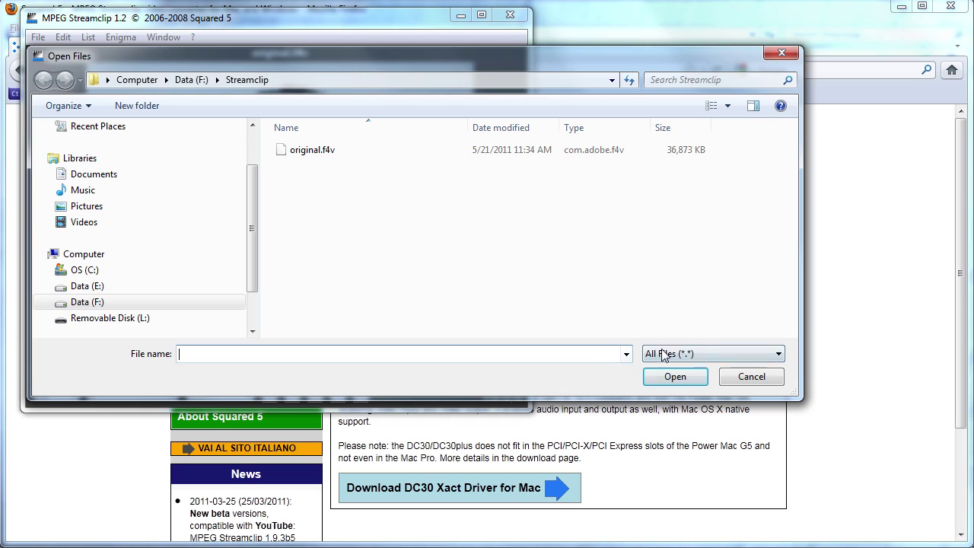
left_click(667, 355)
left_click(671, 371)
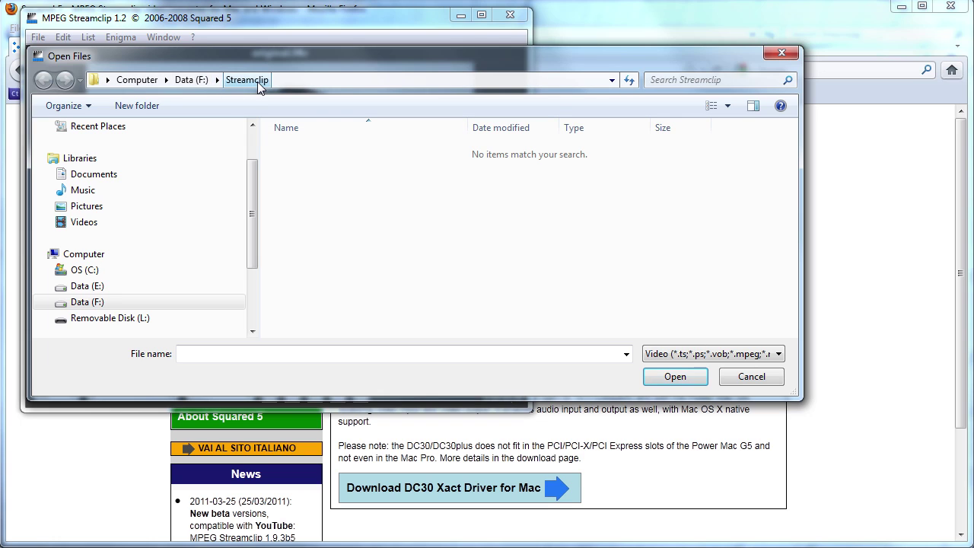
left_click(685, 358)
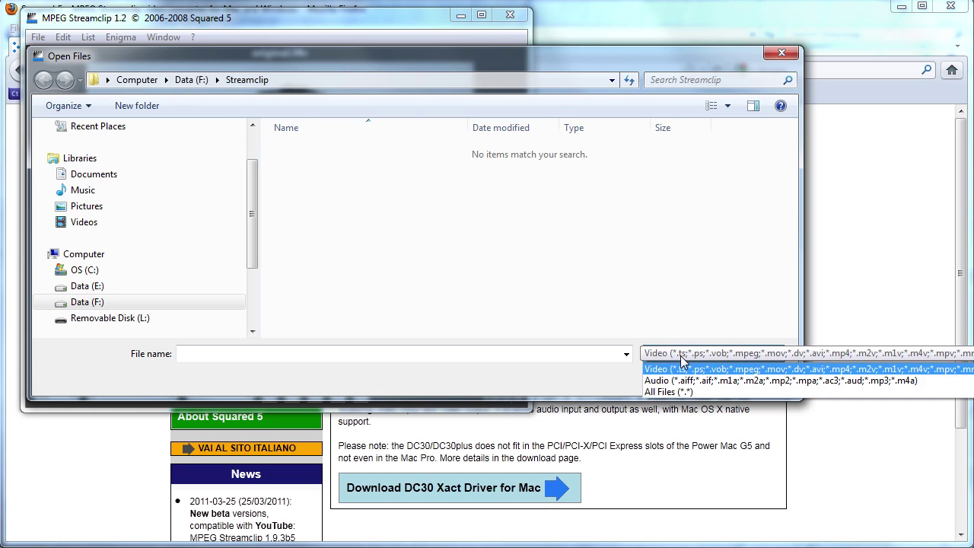
left_click(676, 391)
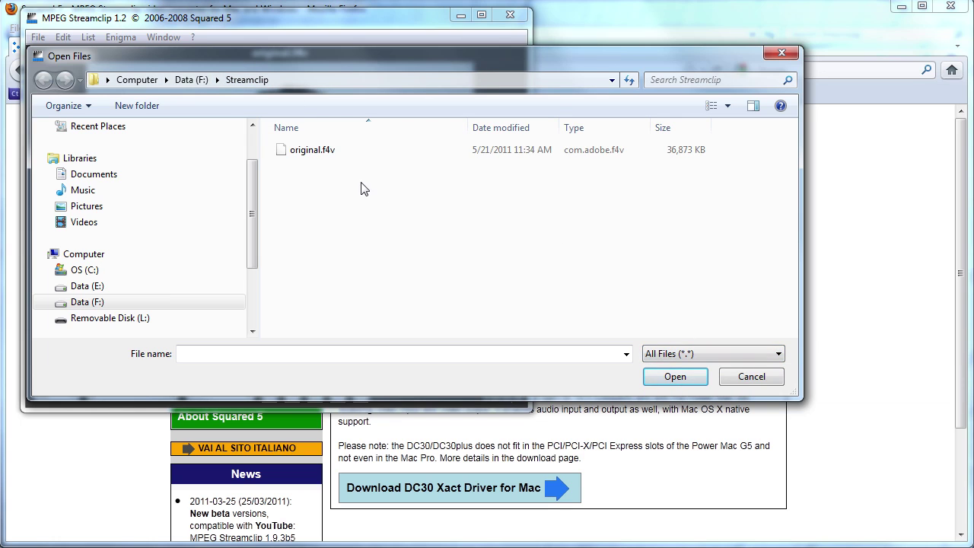
left_click(309, 151)
left_click(675, 381)
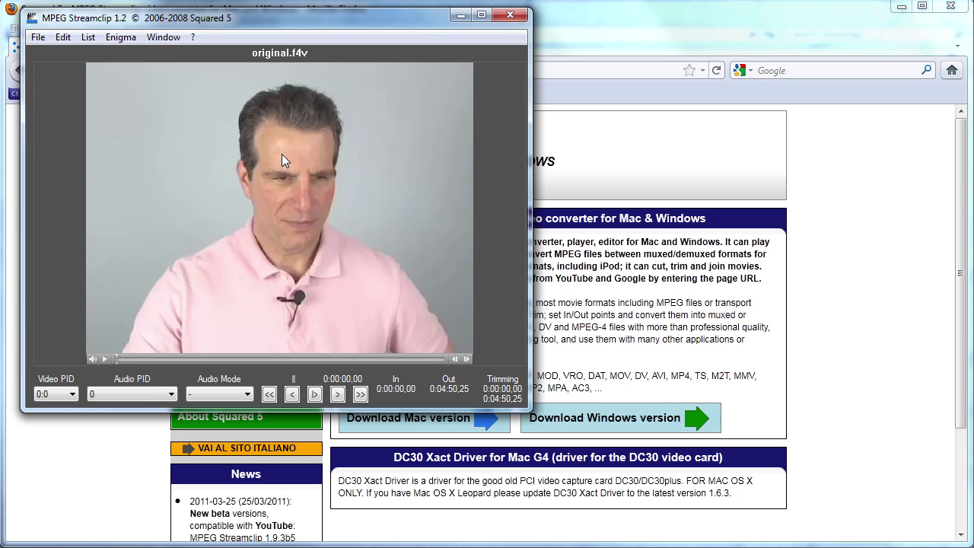
Mark the in point at 0:00:32,18 with Edit > Select In.
left_click(163, 358)
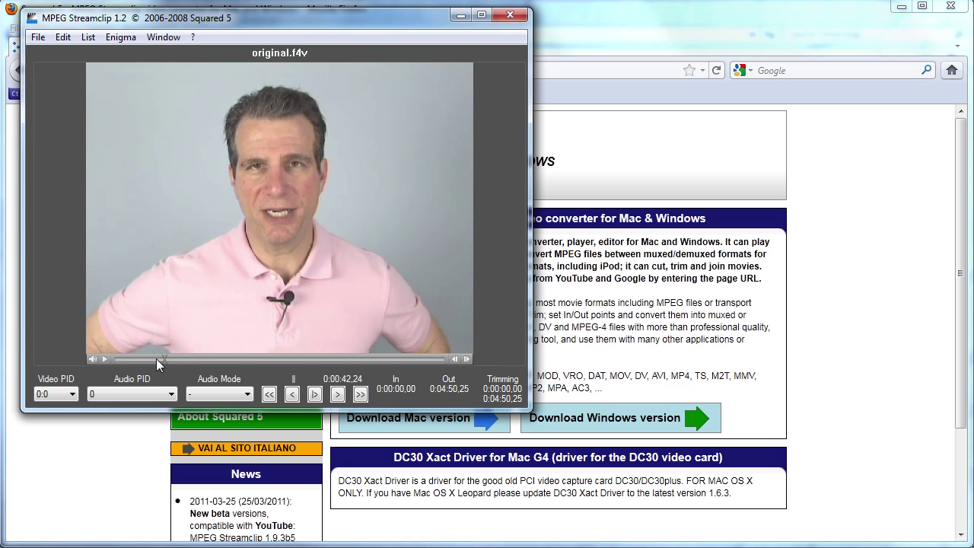
left_click(156, 358)
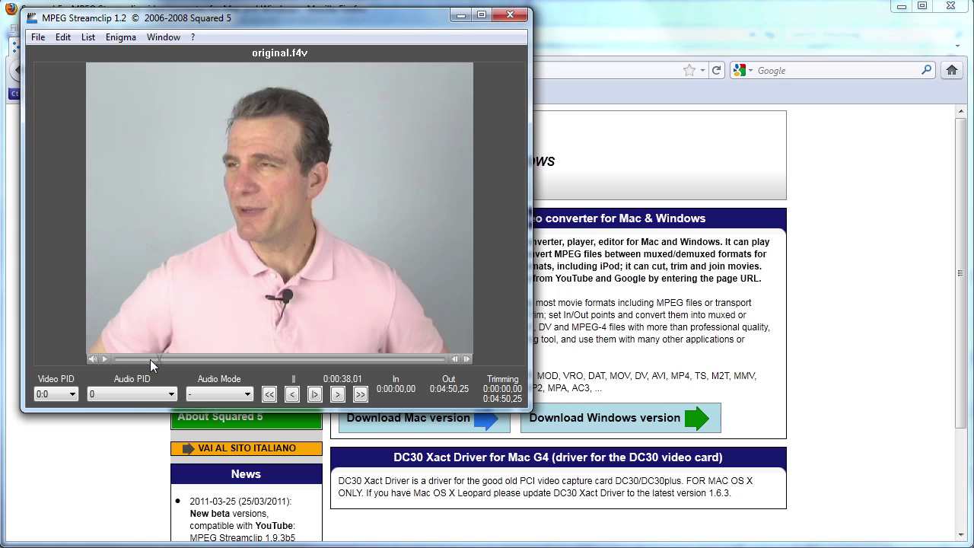
left_click(150, 359)
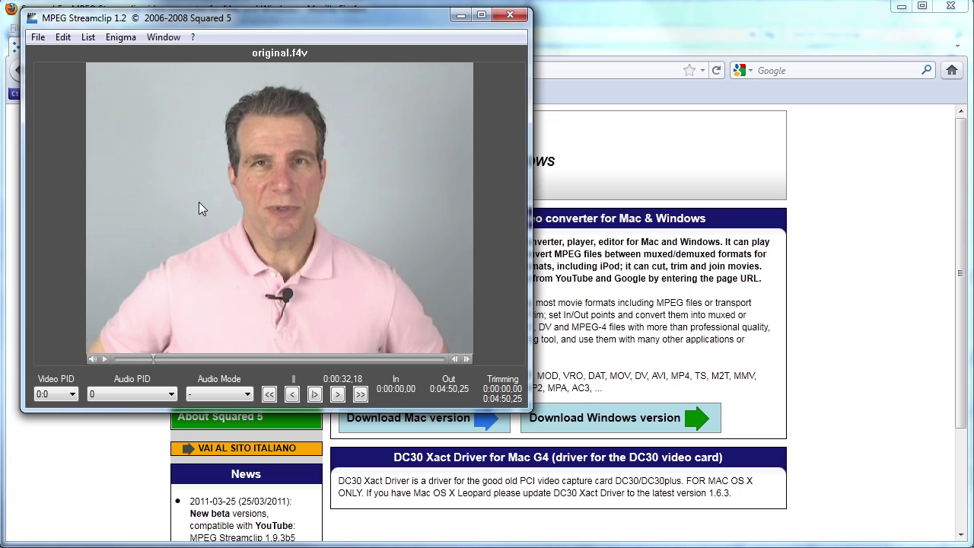
left_click(61, 42)
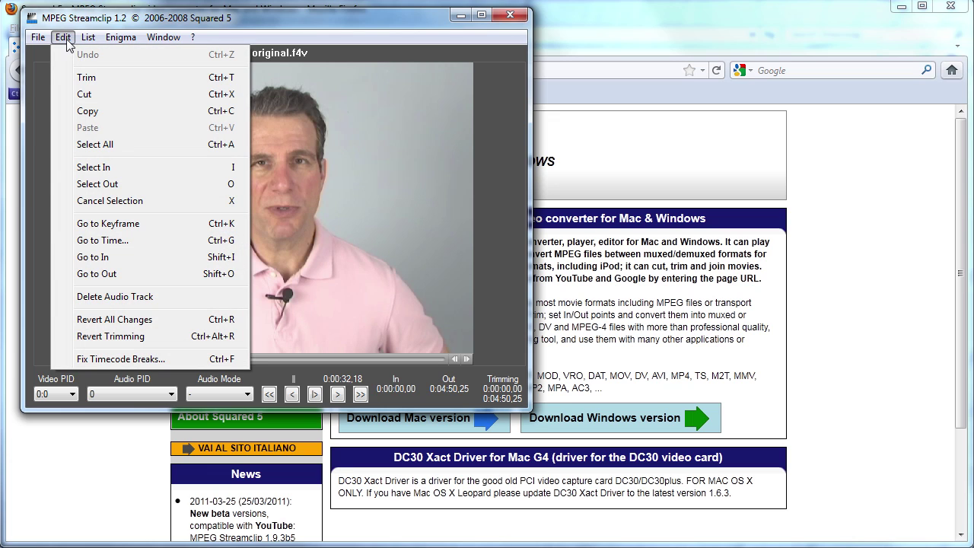
left_click(92, 167)
Mark the out point at 0:01:50,02.
left_click(235, 359)
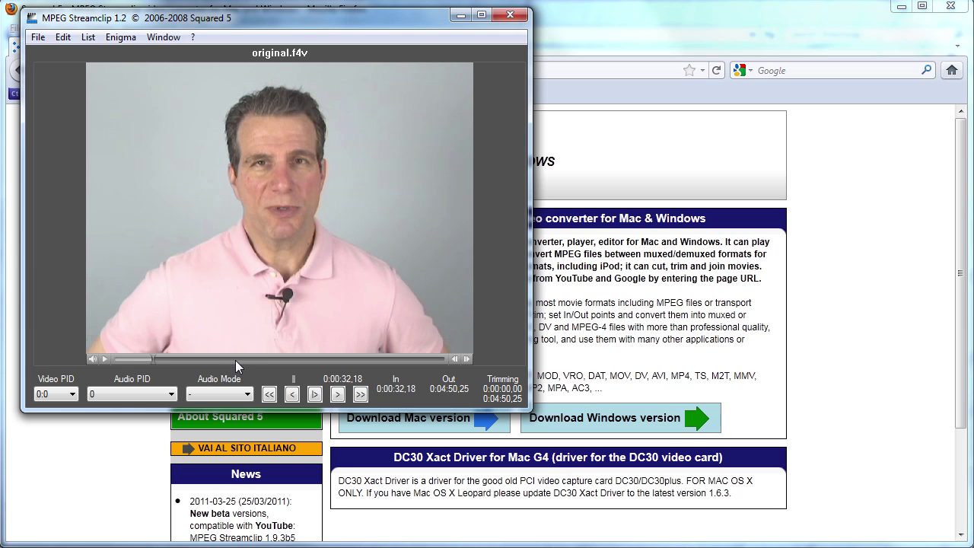
left_click_drag(243, 358, 248, 358)
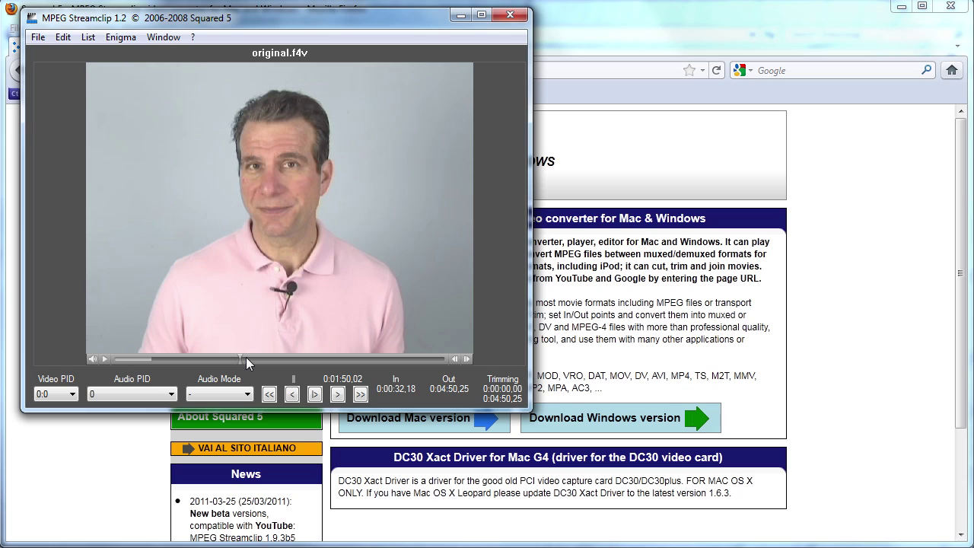
key("o")
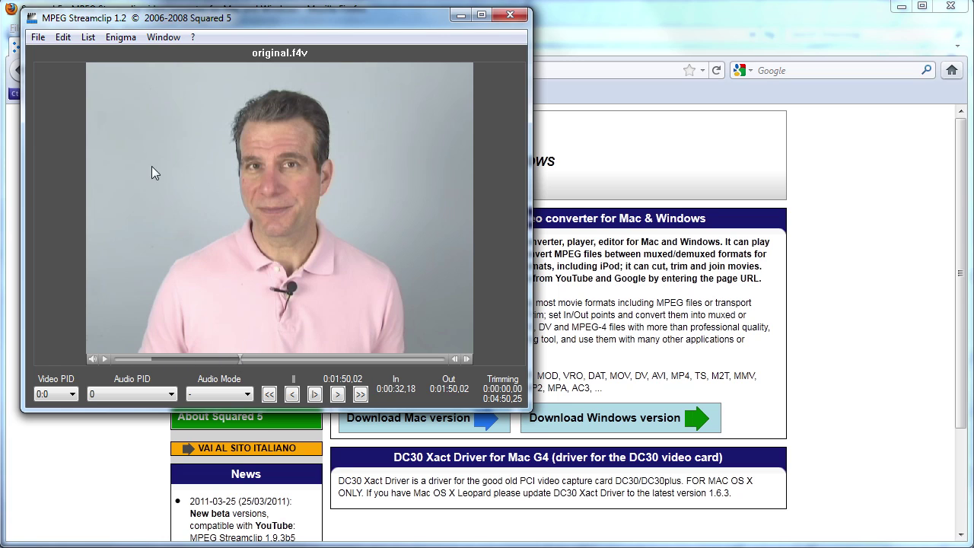
Save the trimmed clip as excerpt.mp4 with the MP4 (*.mp4) file type.
left_click(38, 38)
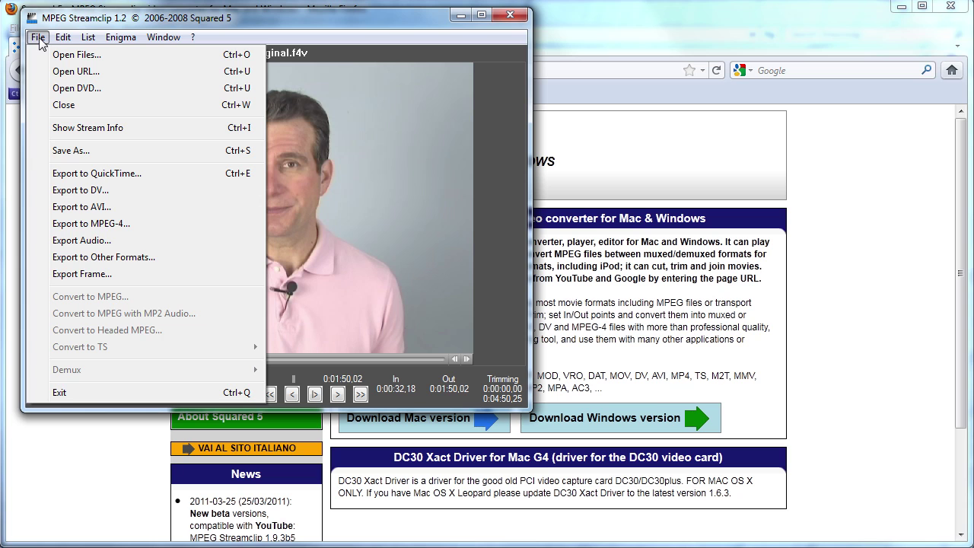
left_click(96, 152)
left_click(244, 343)
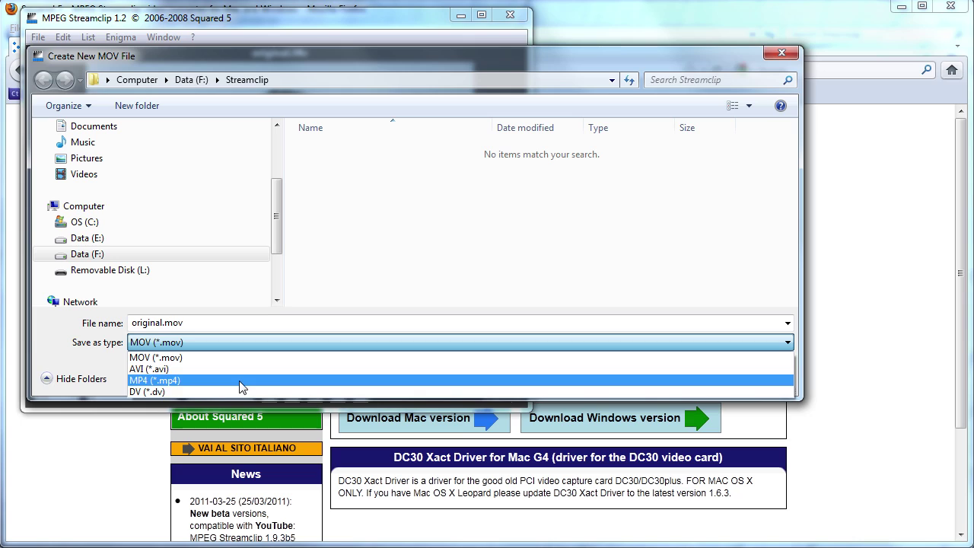
left_click(241, 380)
left_click(163, 322)
left_click(163, 322)
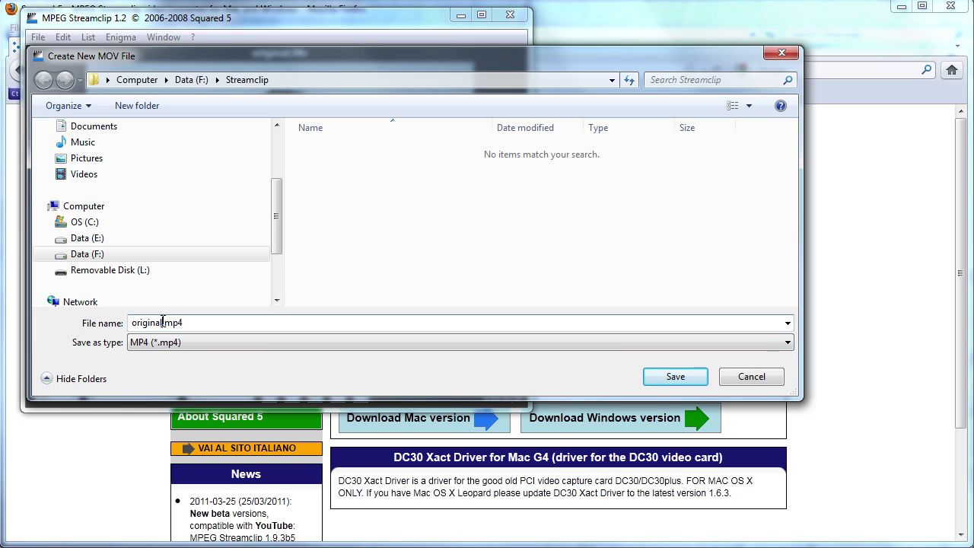
double_click(162, 322)
type("excerpt")
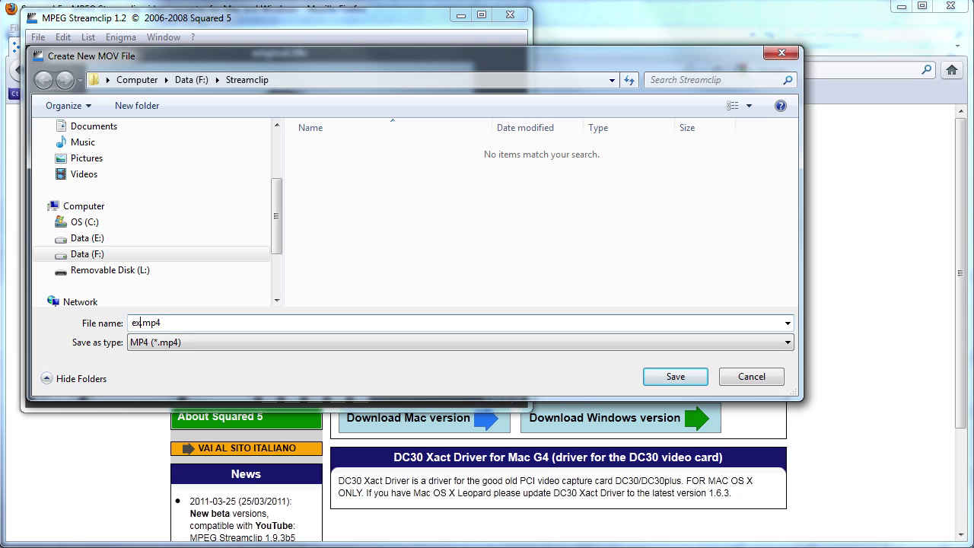
key("Return")
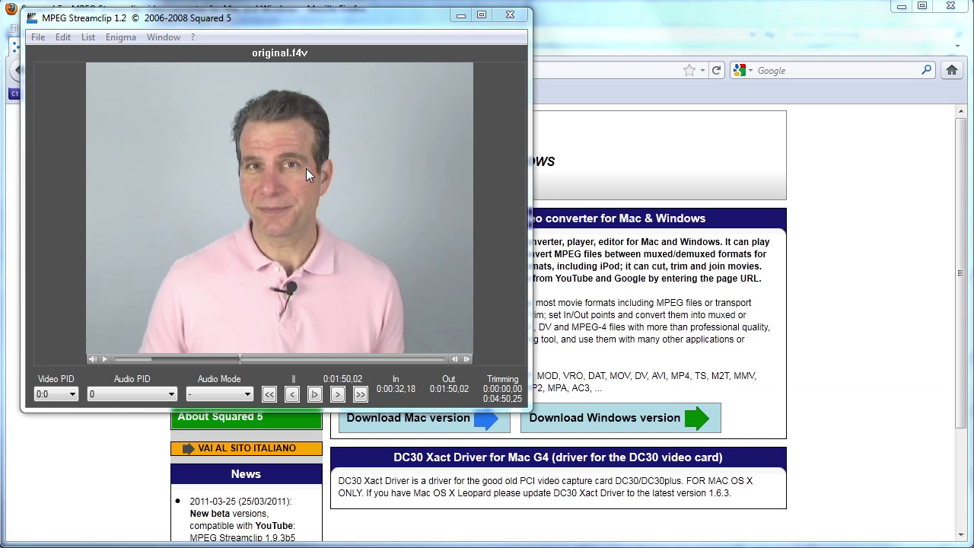
key("alt+Tab")
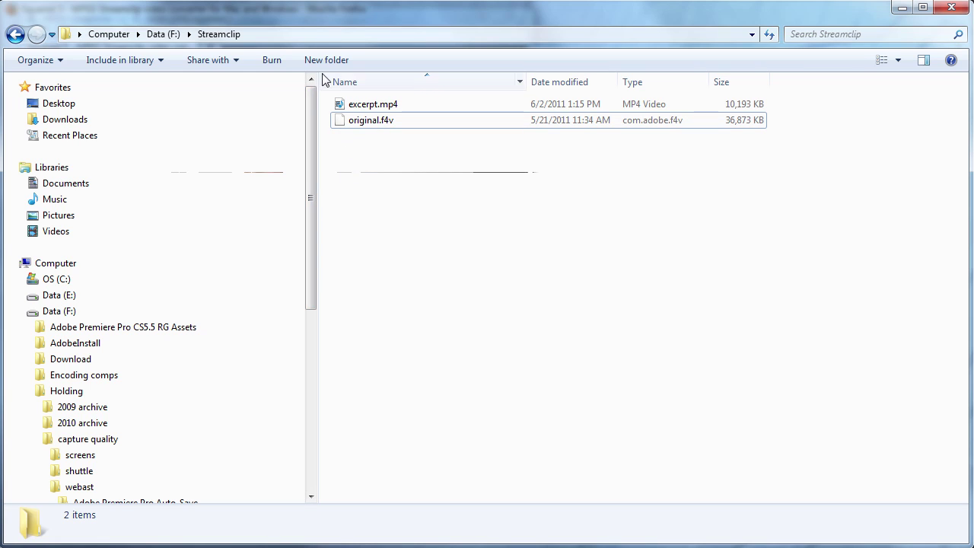
Open excerpt.mp4 in MediaInfo and bring its 1 000 Kbps video bit rate into view.
left_click_drag(299, 16, 304, 19)
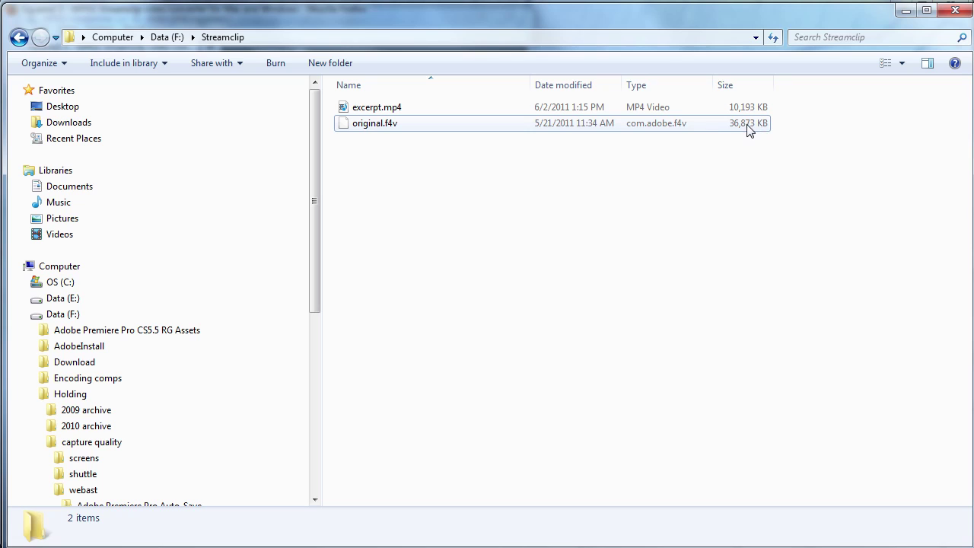
mouse_move(394, 123)
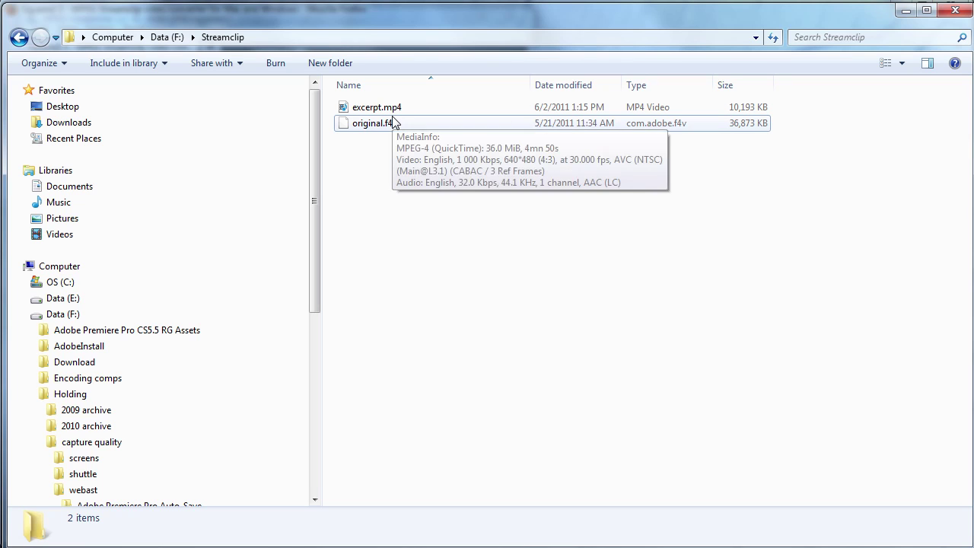
right_click(386, 111)
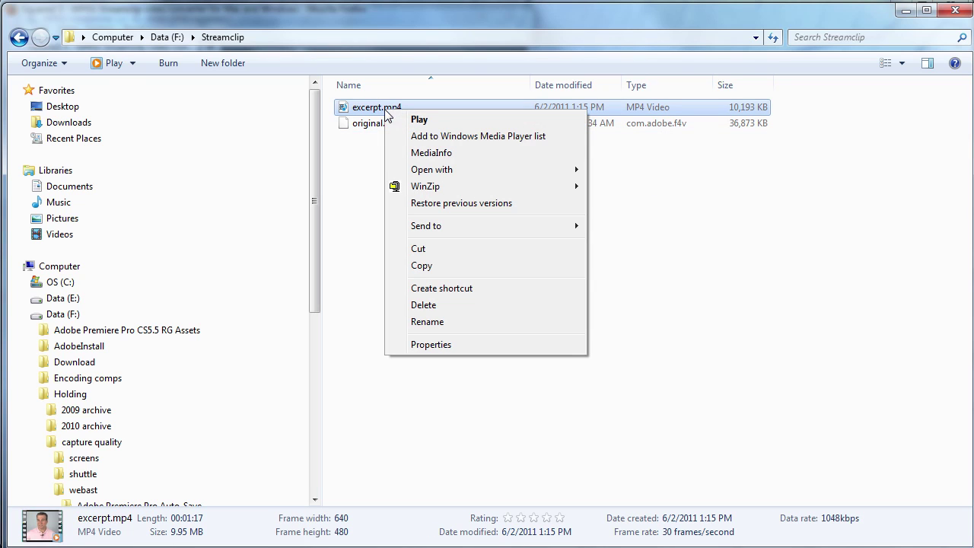
left_click(416, 152)
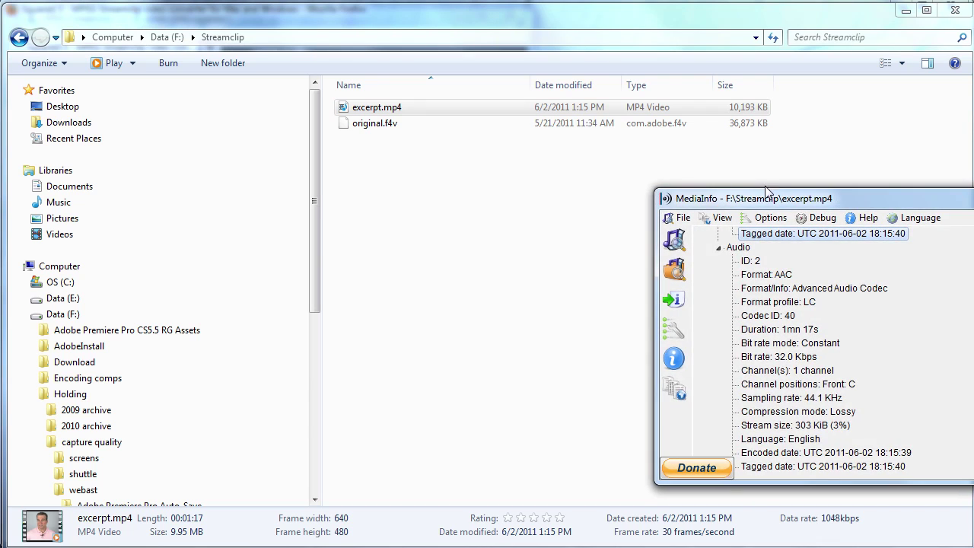
left_click_drag(768, 189, 125, 158)
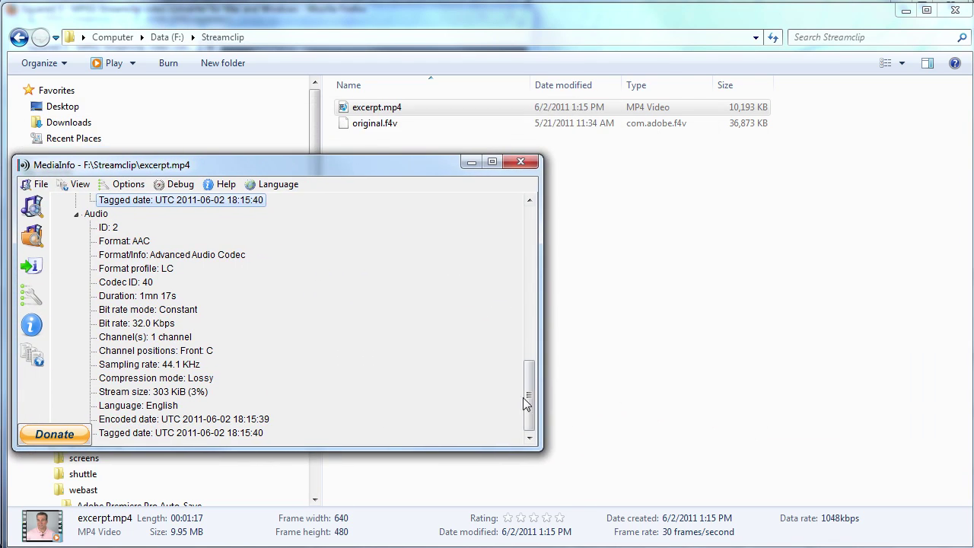
left_click_drag(540, 350, 356, 350)
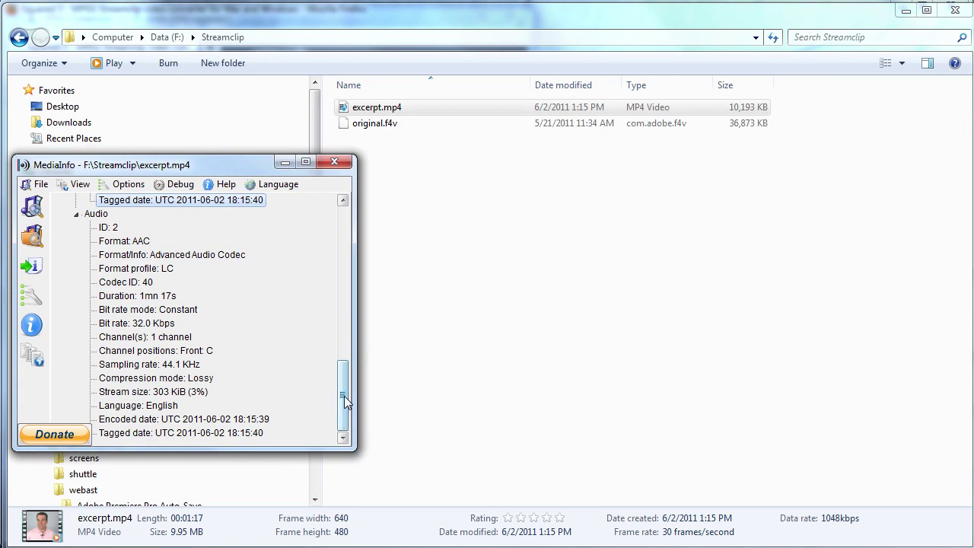
left_click_drag(344, 402, 341, 301)
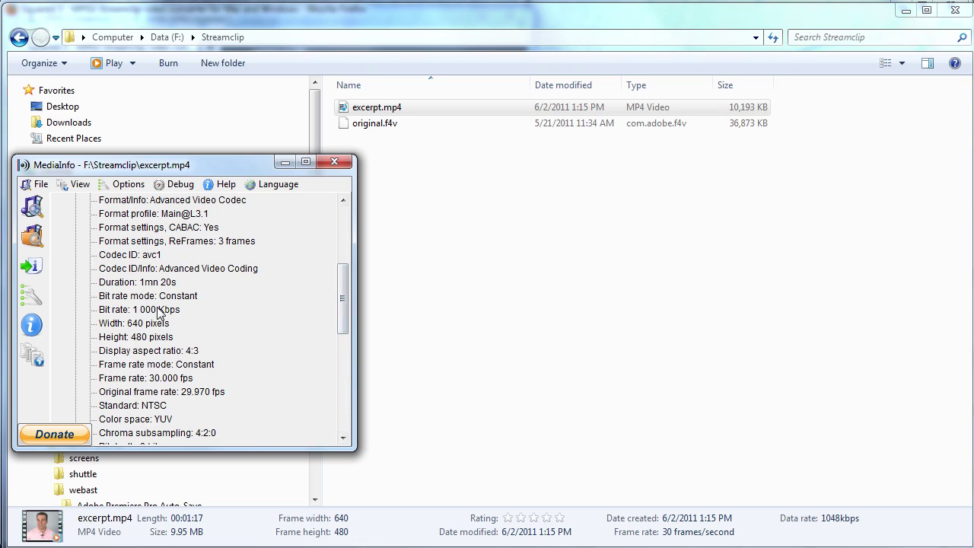
left_click_drag(342, 315, 341, 347)
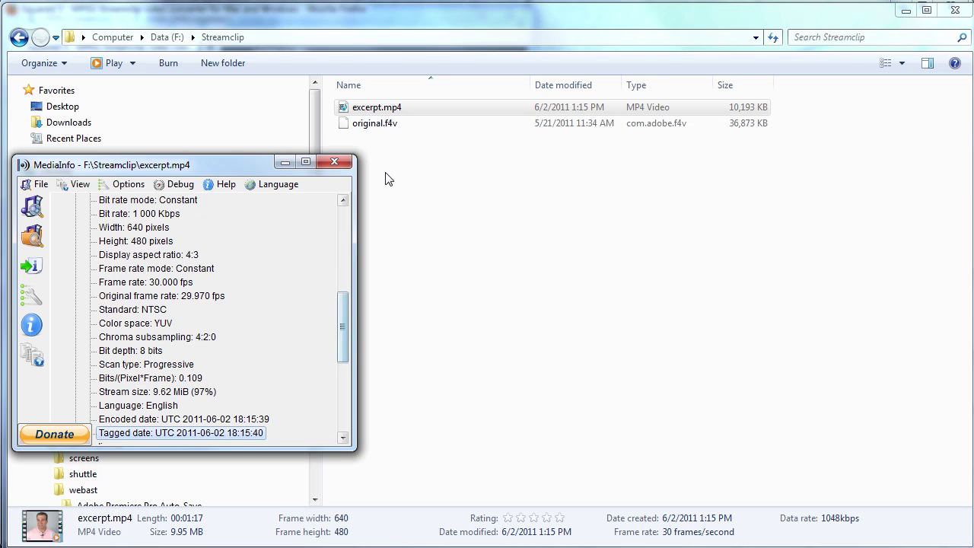
right_click(377, 125)
Open original.f4v in MediaInfo beside excerpt.mp4's report, showing its 1 000 Kbps video bit rate.
left_click(415, 150)
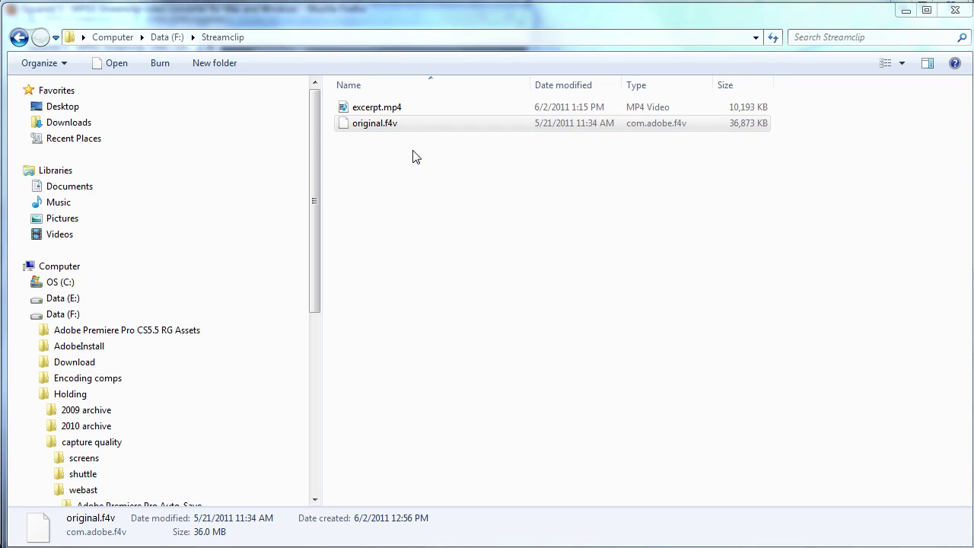
left_click_drag(870, 203, 587, 195)
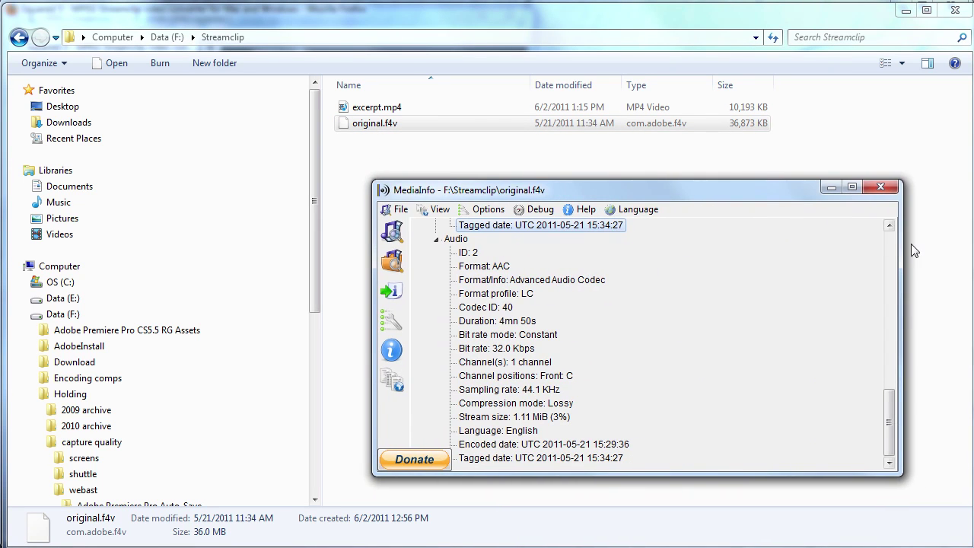
left_click_drag(910, 245, 717, 245)
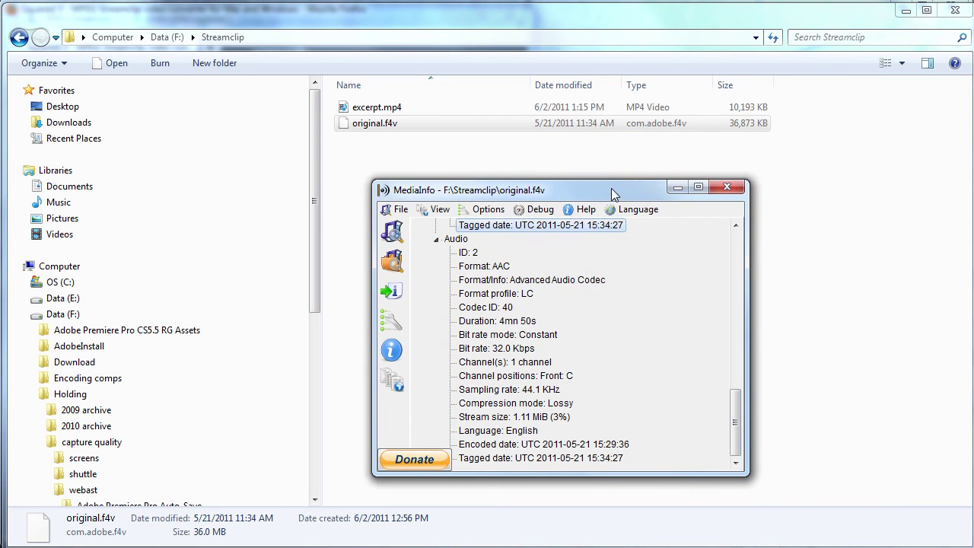
left_click_drag(590, 191, 870, 200)
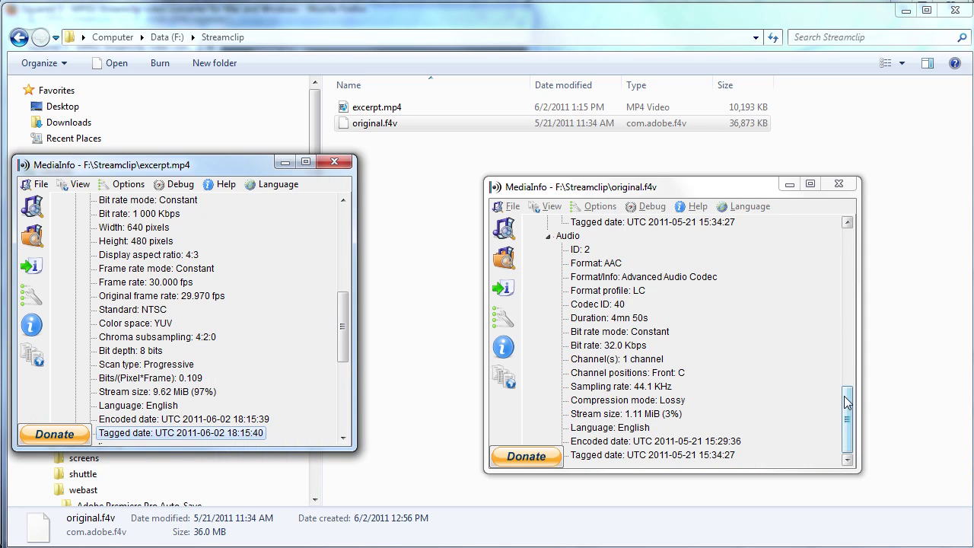
left_click_drag(847, 403, 845, 335)
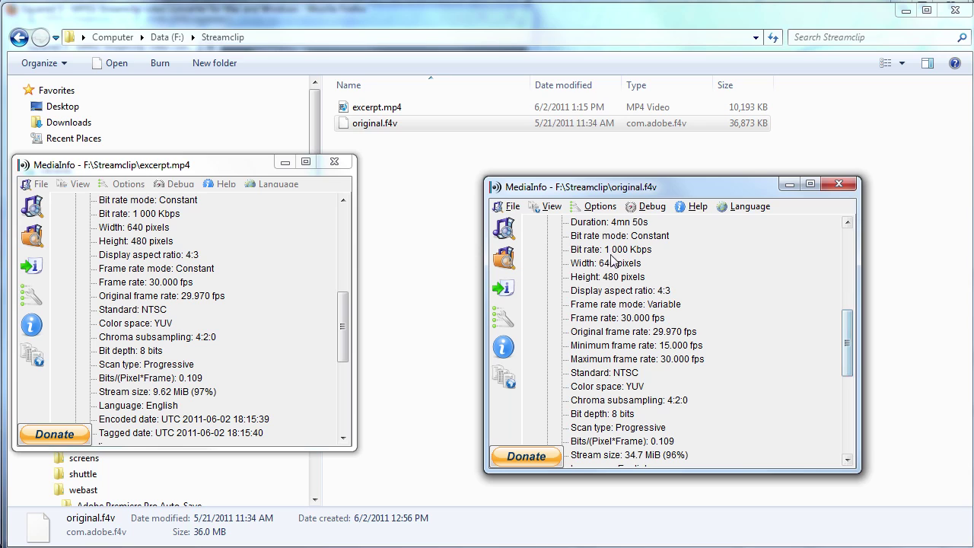
left_click_drag(647, 193, 545, 174)
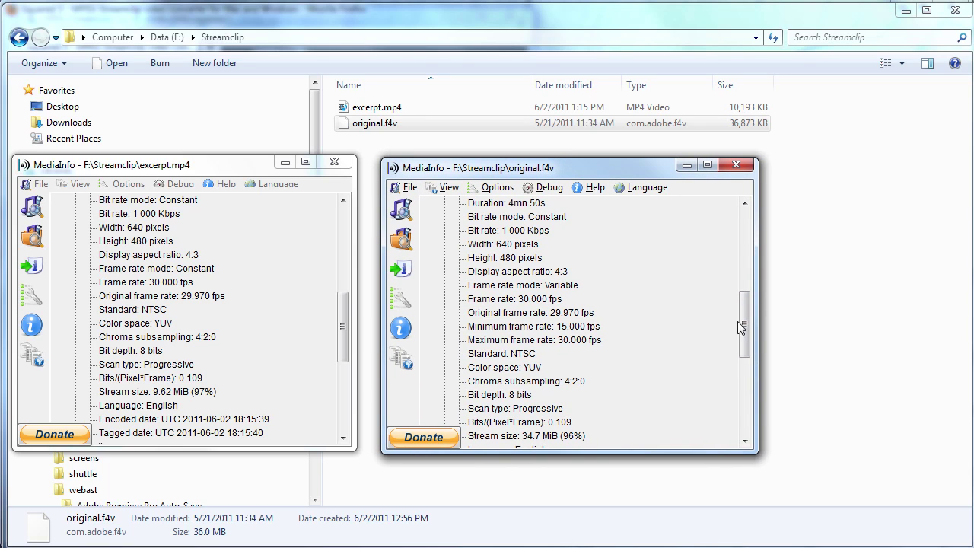
left_click_drag(743, 329, 745, 338)
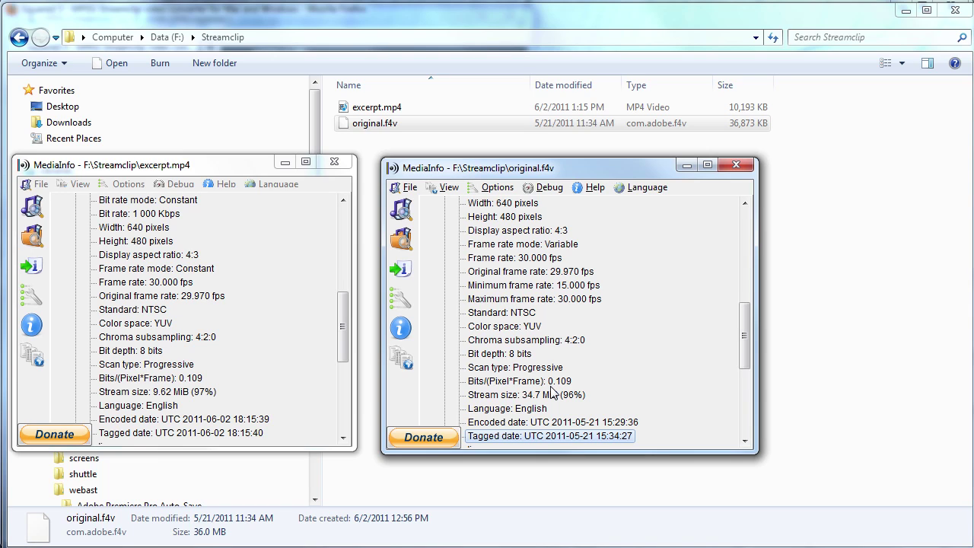
Review the MPEG-4 export settings (H.264, 50% quality, 640 x 480) and cancel.
key("alt+Tab")
key("alt+Tab")
key("alt+Tab")
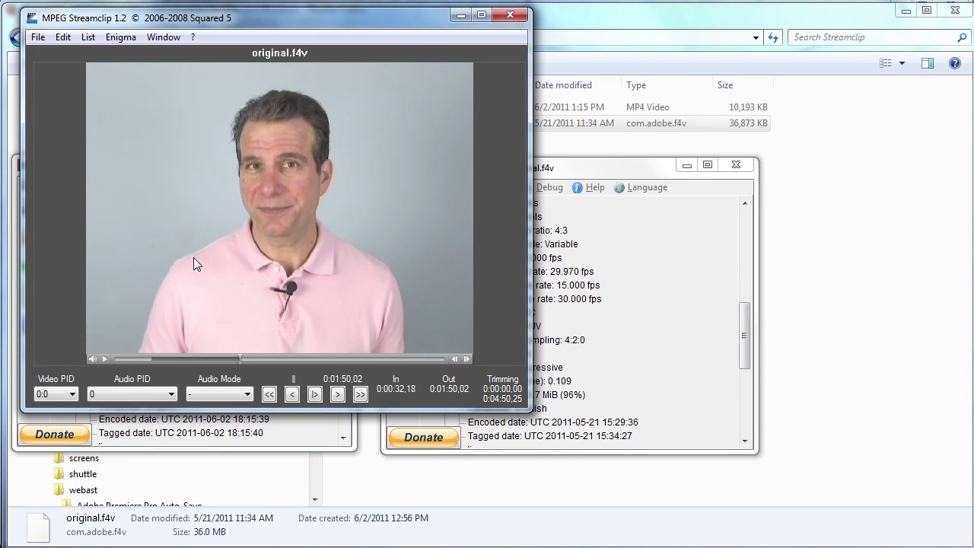
left_click(38, 39)
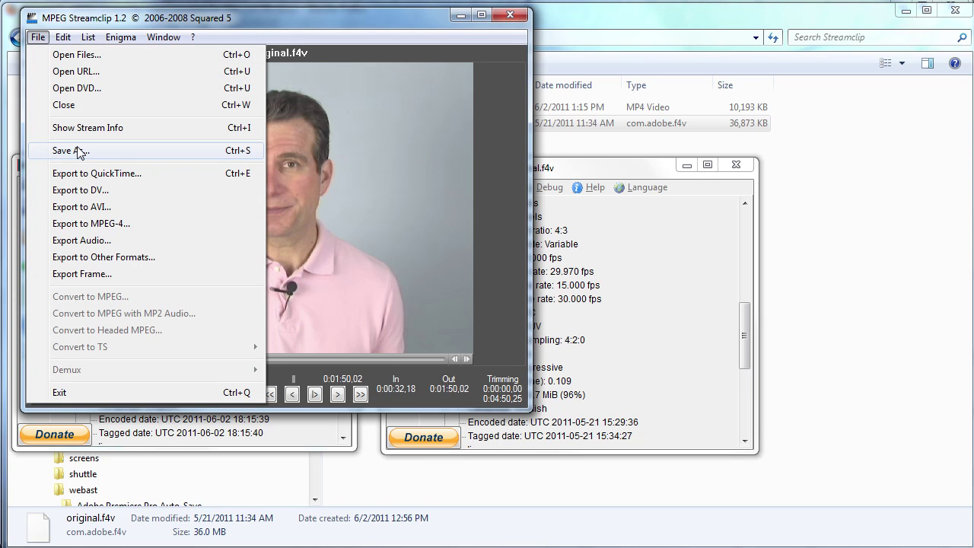
left_click(107, 224)
left_click_drag(838, 48, 221, 45)
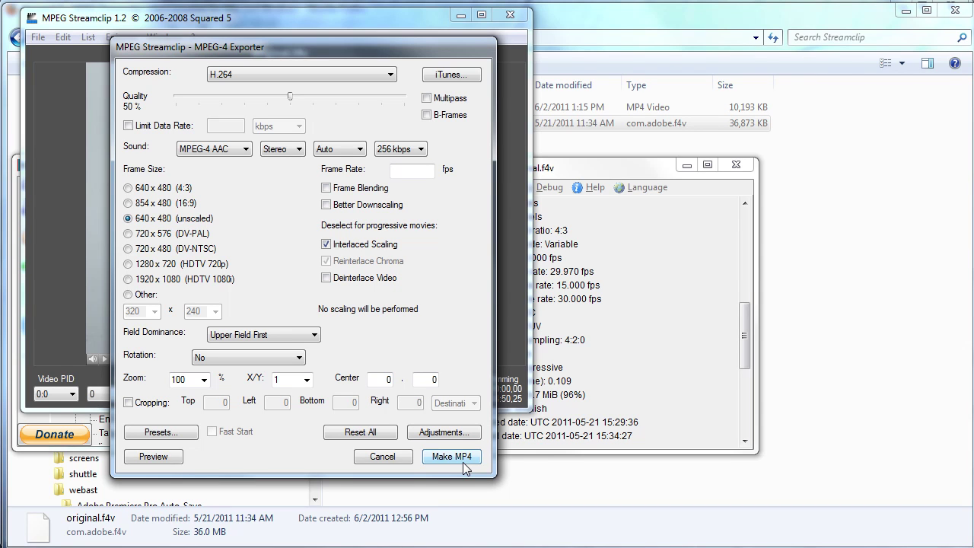
left_click(384, 459)
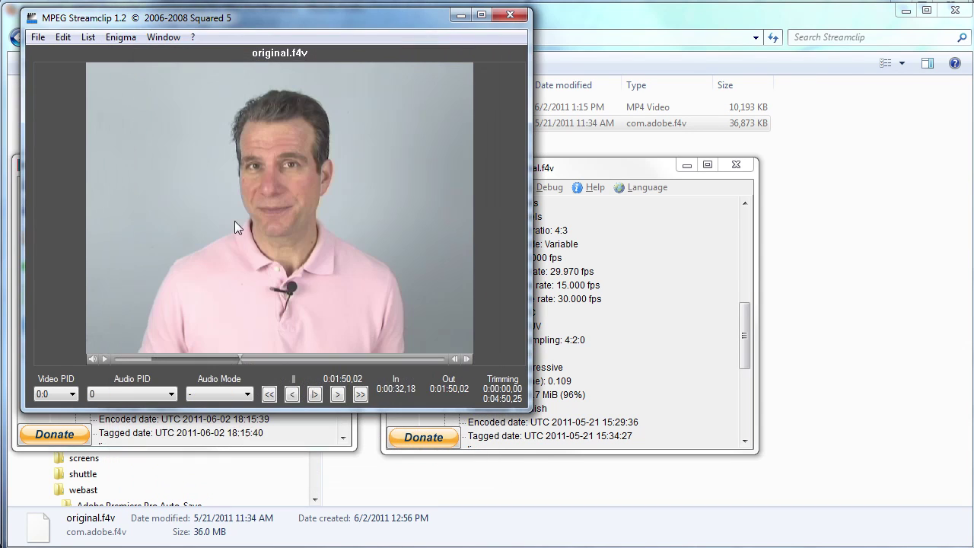
left_click(39, 38)
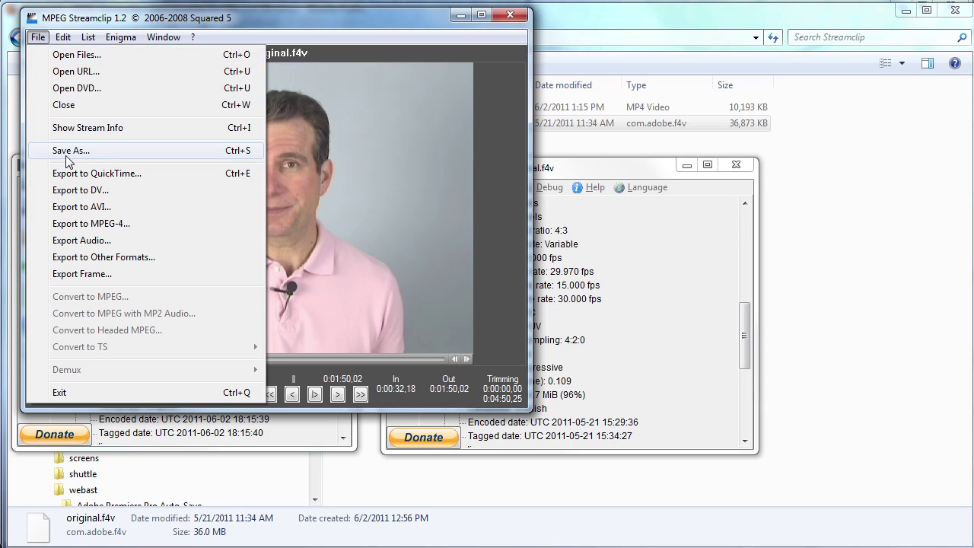
left_click(371, 18)
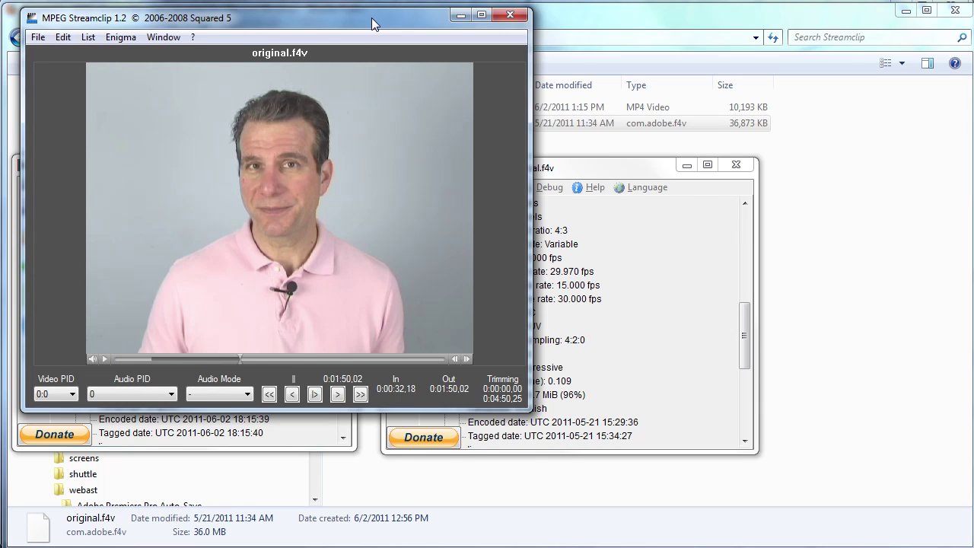